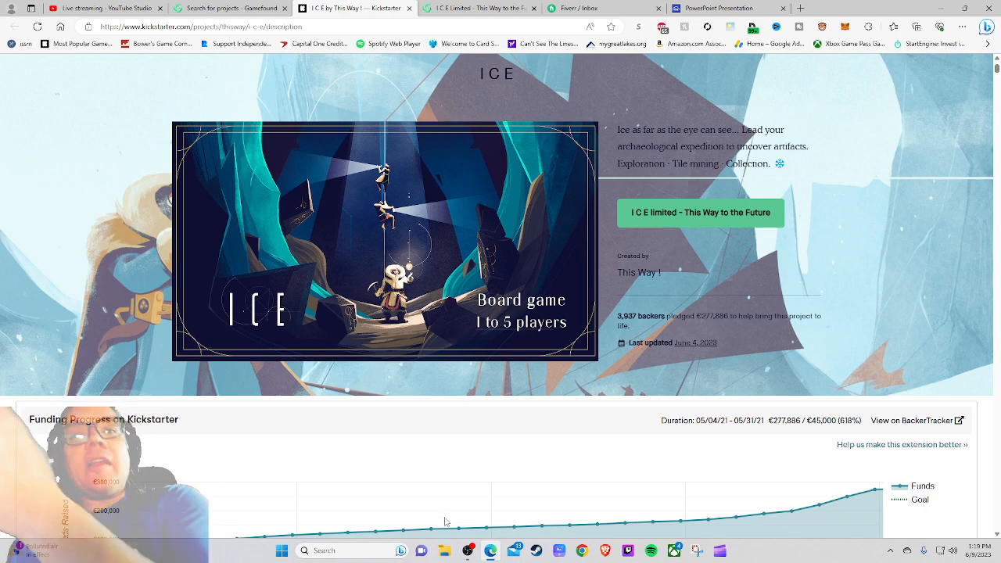
{"action": "scroll", "coordinate": [450, 513], "scroll_direction": "up", "scroll_amount": 3}
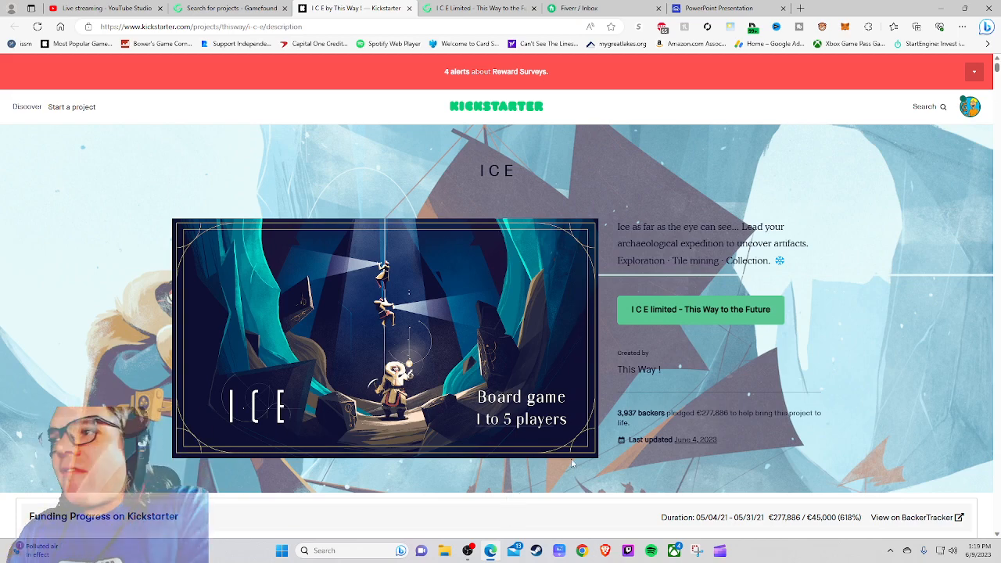
{"action": "scroll", "coordinate": [572, 463], "scroll_direction": "down", "scroll_amount": 1}
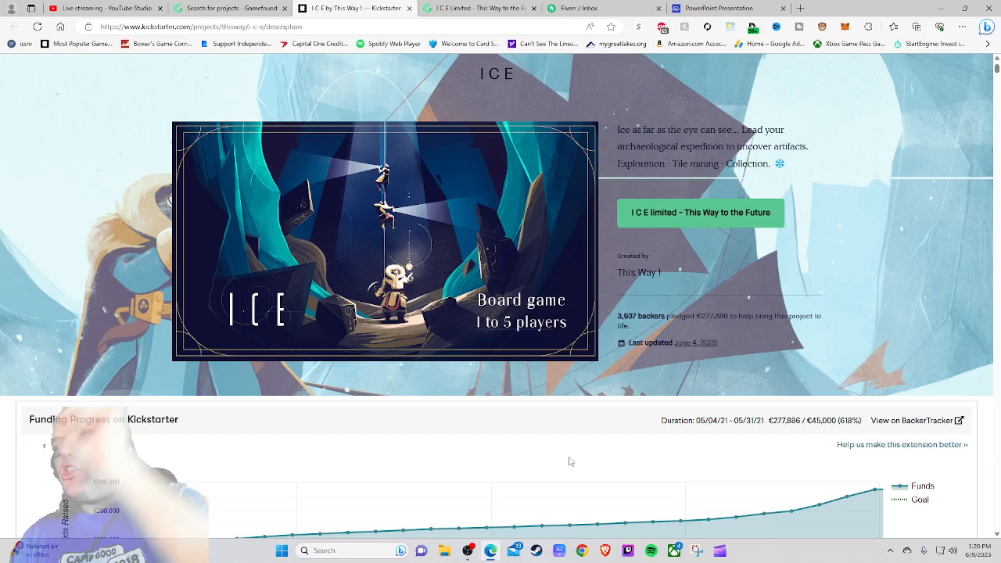
{"action": "scroll", "coordinate": [571, 451], "scroll_direction": "down", "scroll_amount": 3}
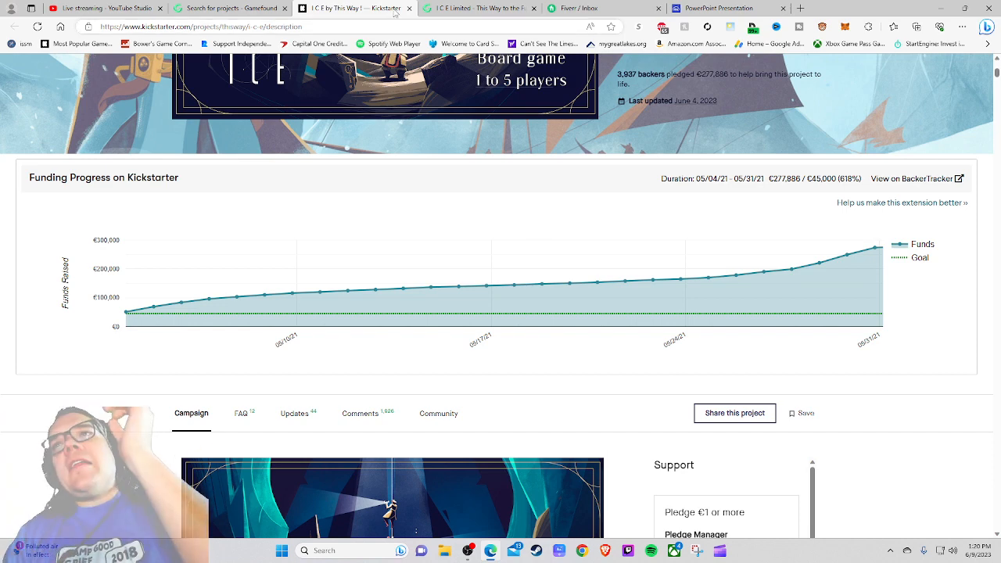
- Switch from the ICE Kickstarter page to the I C E Limited Gamefound campaign
{"action": "left_click", "coordinate": [475, 8]}
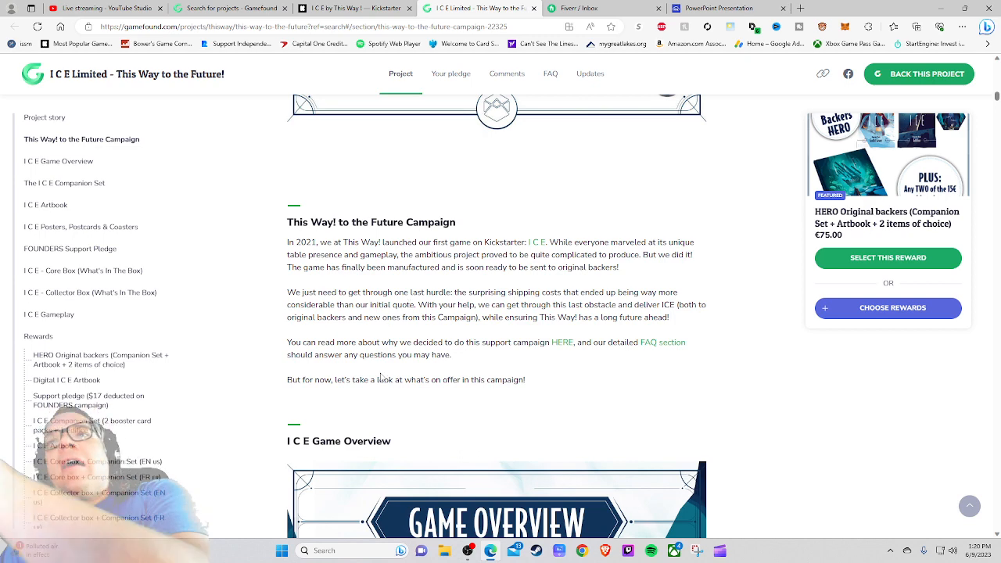
{"action": "scroll", "coordinate": [432, 281], "scroll_direction": "up", "scroll_amount": 3}
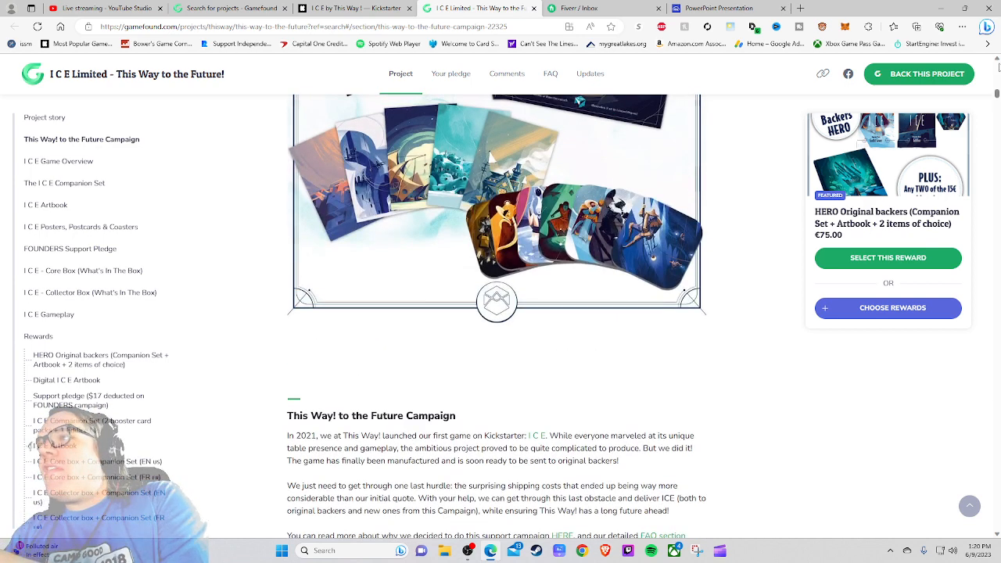
{"action": "scroll", "coordinate": [643, 298], "scroll_direction": "down", "scroll_amount": 3}
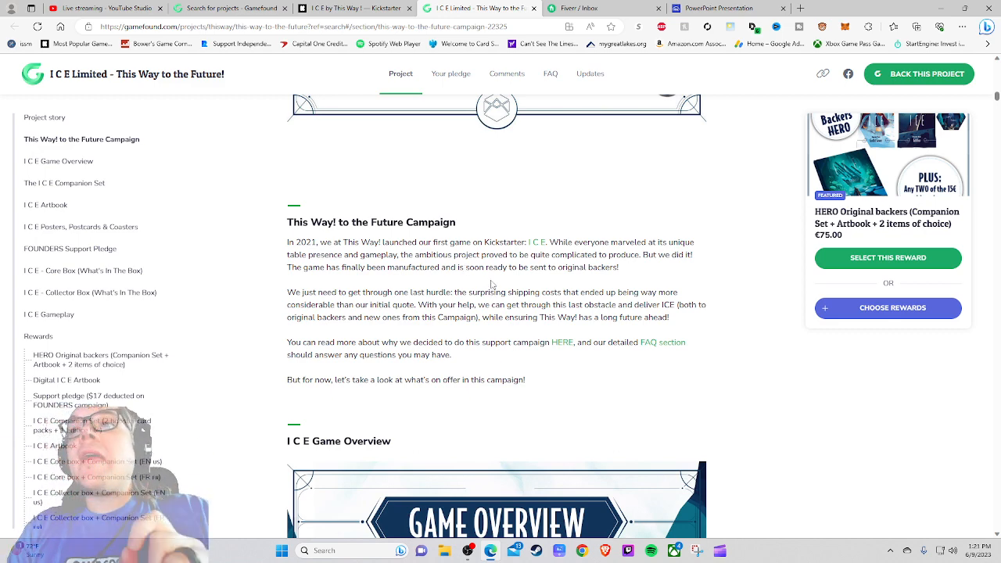
{"action": "scroll", "coordinate": [491, 283], "scroll_direction": "up", "scroll_amount": 1}
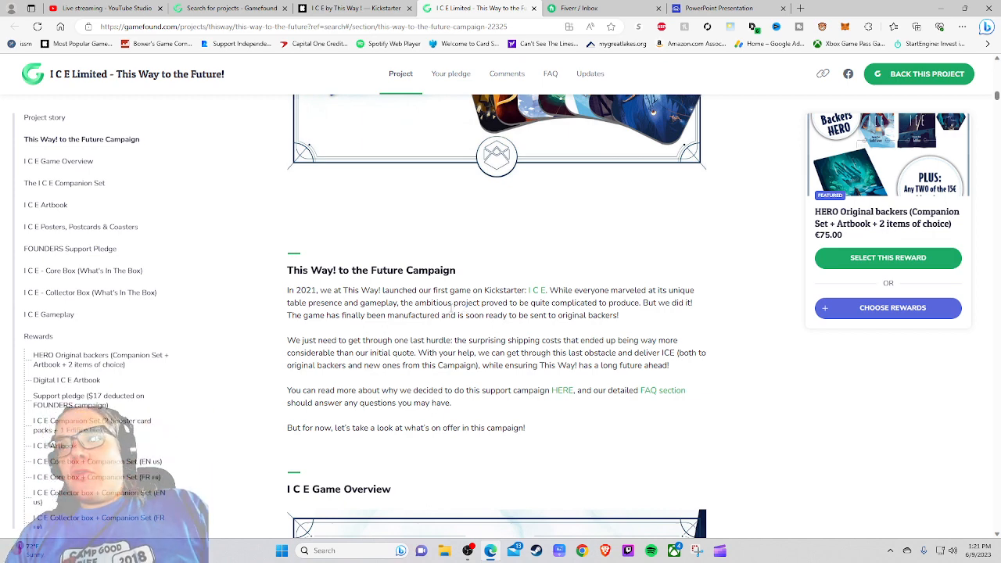
{"action": "scroll", "coordinate": [449, 302], "scroll_direction": "down", "scroll_amount": 2}
{"action": "scroll", "coordinate": [449, 303], "scroll_direction": "down", "scroll_amount": 1}
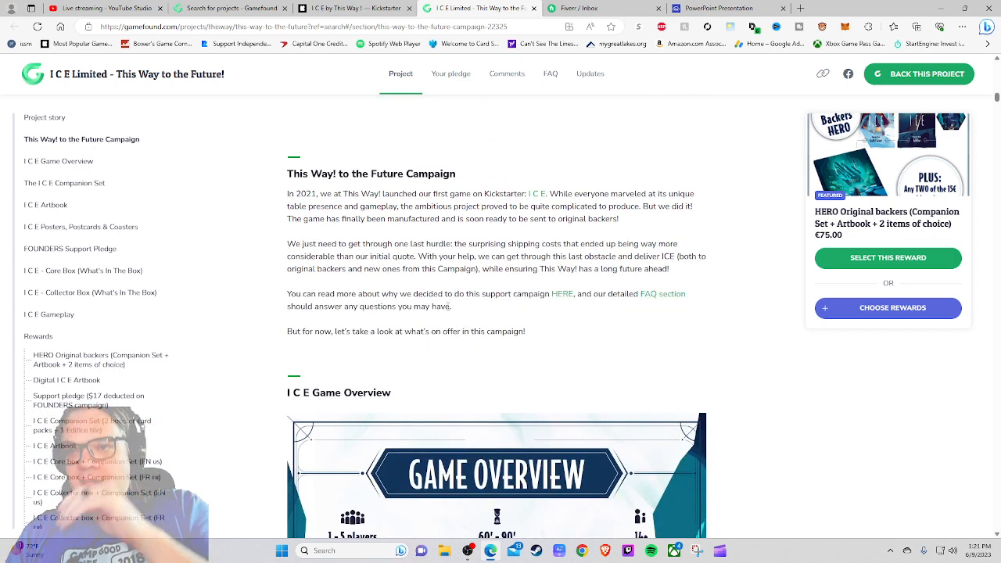
{"action": "scroll", "coordinate": [460, 310], "scroll_direction": "down", "scroll_amount": 4}
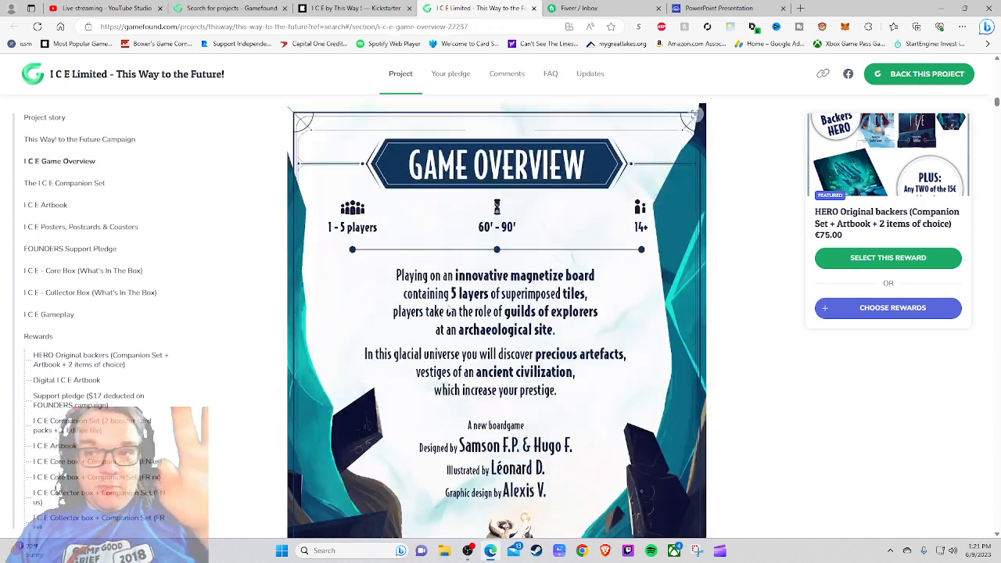
{"action": "scroll", "coordinate": [451, 311], "scroll_direction": "down", "scroll_amount": 1}
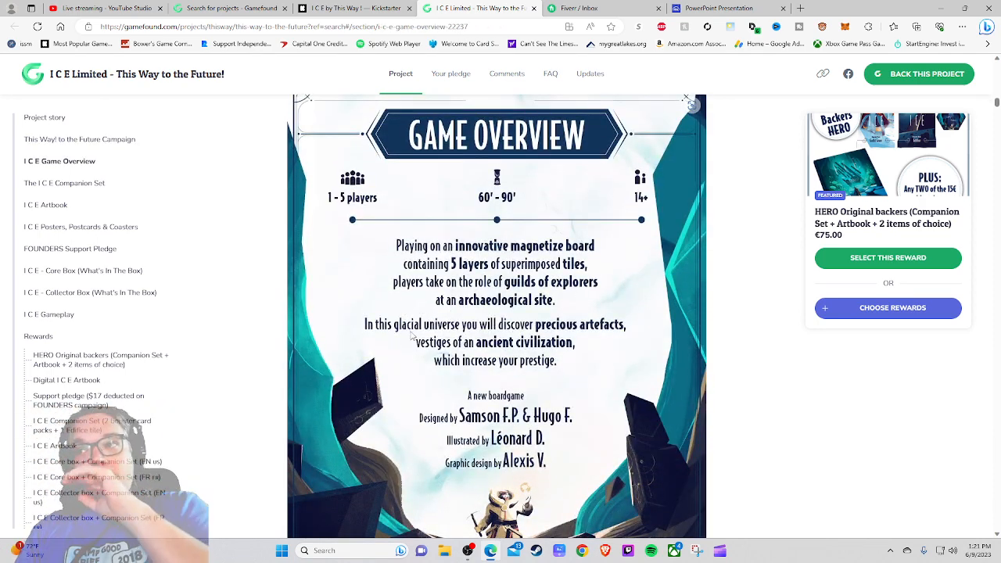
{"action": "scroll", "coordinate": [412, 335], "scroll_direction": "up", "scroll_amount": 4}
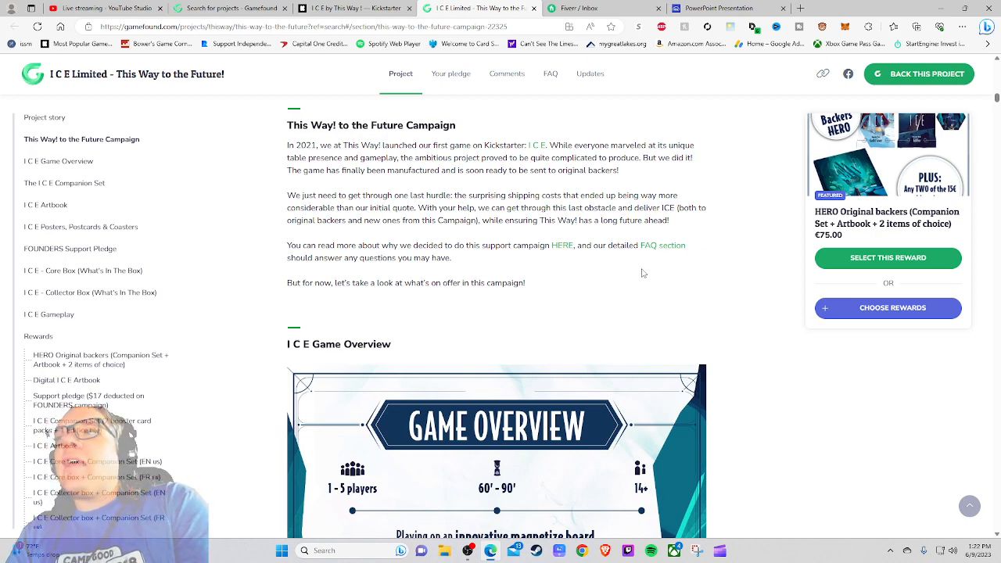
{"action": "scroll", "coordinate": [653, 262], "scroll_direction": "up", "scroll_amount": 2}
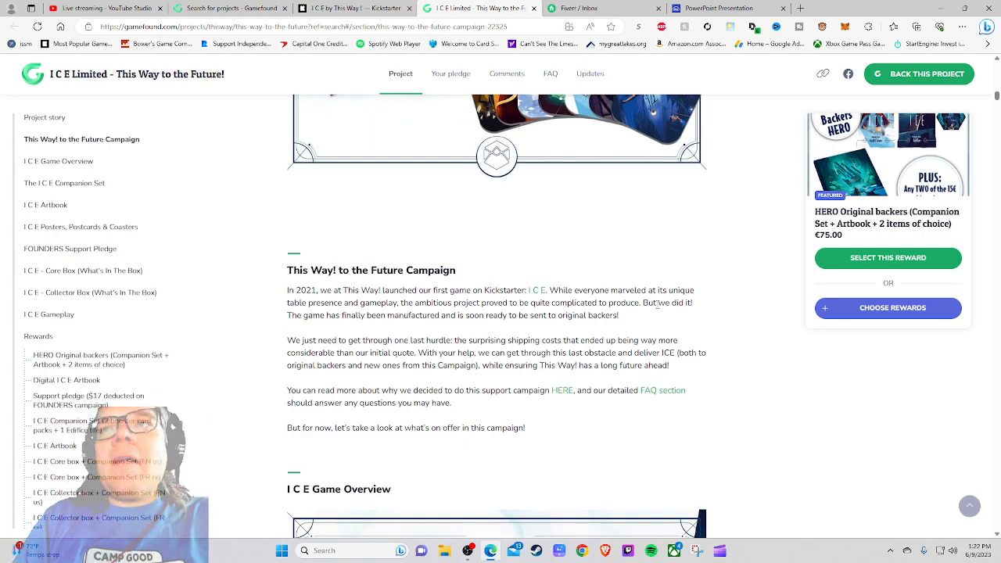
{"action": "scroll", "coordinate": [672, 311], "scroll_direction": "up", "scroll_amount": 10}
{"action": "scroll", "coordinate": [656, 317], "scroll_direction": "up", "scroll_amount": 10}
{"action": "scroll", "coordinate": [656, 316], "scroll_direction": "up", "scroll_amount": 6}
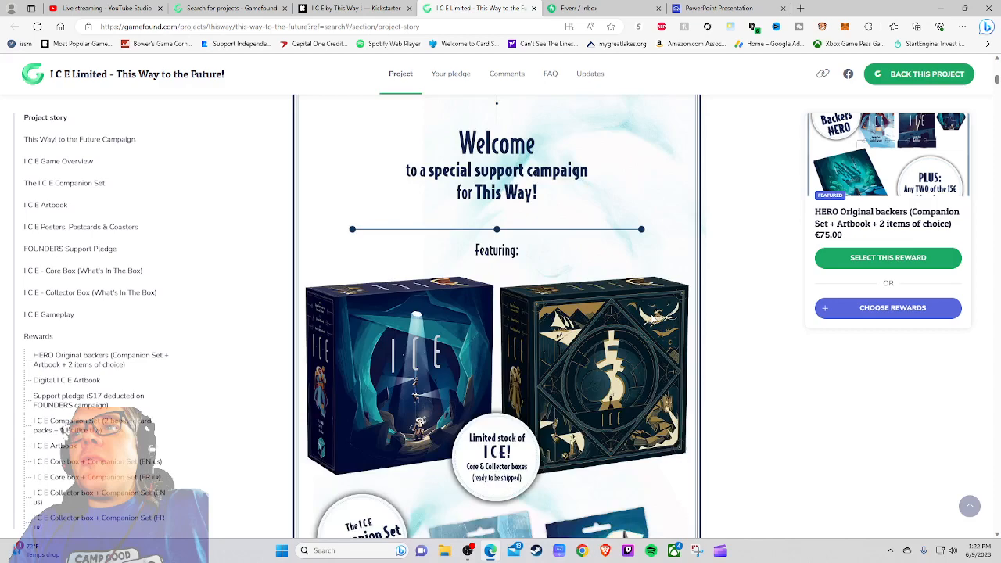
{"action": "scroll", "coordinate": [656, 316], "scroll_direction": "up", "scroll_amount": 10}
{"action": "scroll", "coordinate": [655, 317], "scroll_direction": "up", "scroll_amount": 6}
{"action": "scroll", "coordinate": [651, 319], "scroll_direction": "up", "scroll_amount": 5}
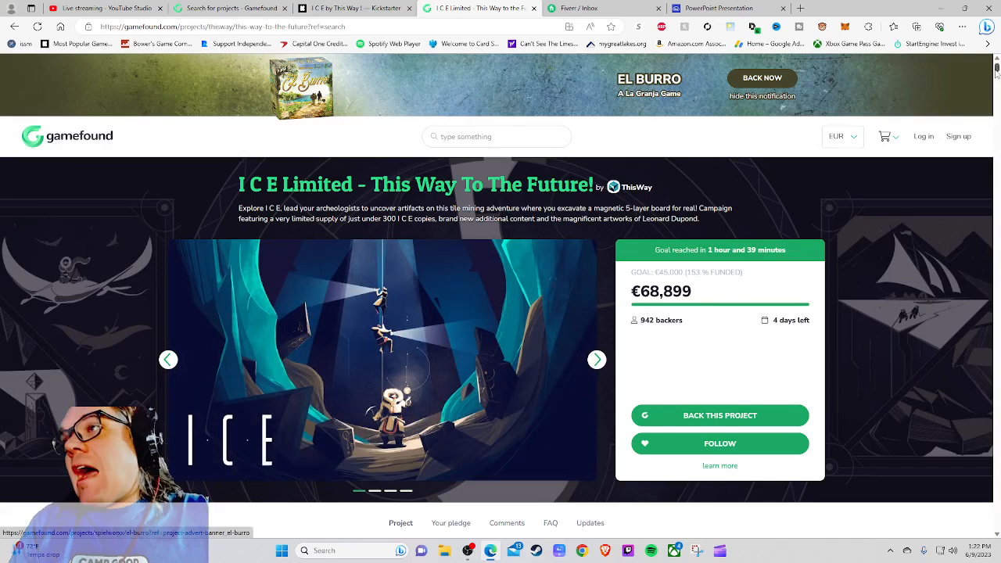
{"action": "left_click_drag", "start_coordinate": [997, 66], "coordinate": [997, 76]}
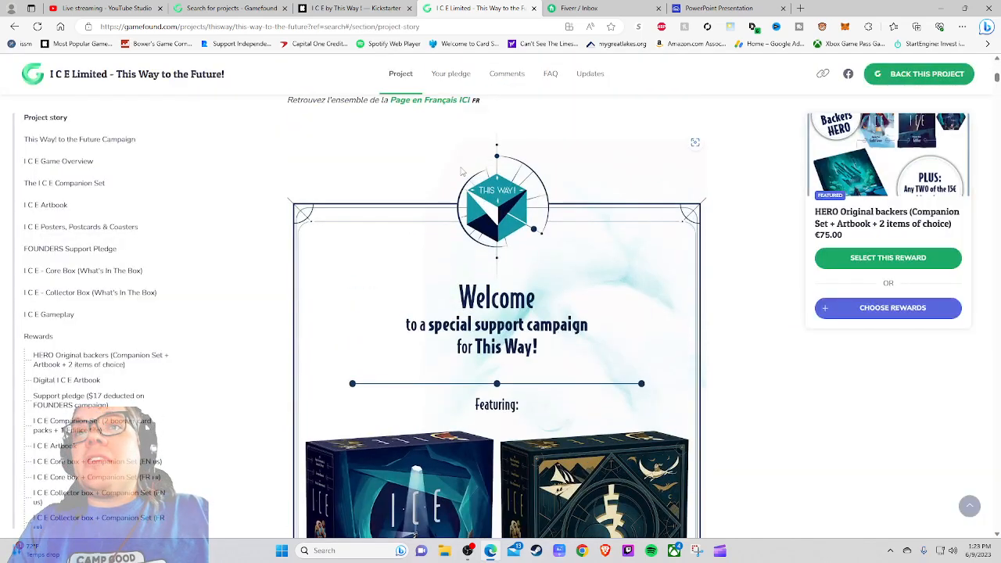
{"action": "scroll", "coordinate": [157, 352], "scroll_direction": "down", "scroll_amount": 2}
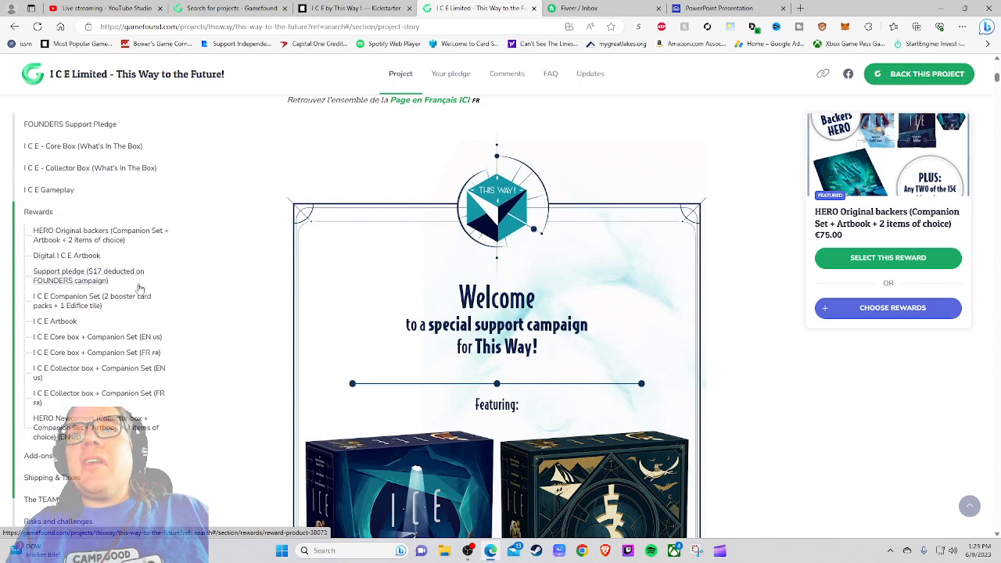
{"action": "scroll", "coordinate": [497, 313], "scroll_direction": "down", "scroll_amount": 5}
{"action": "scroll", "coordinate": [496, 313], "scroll_direction": "down", "scroll_amount": 5}
{"action": "scroll", "coordinate": [497, 313], "scroll_direction": "down", "scroll_amount": 5}
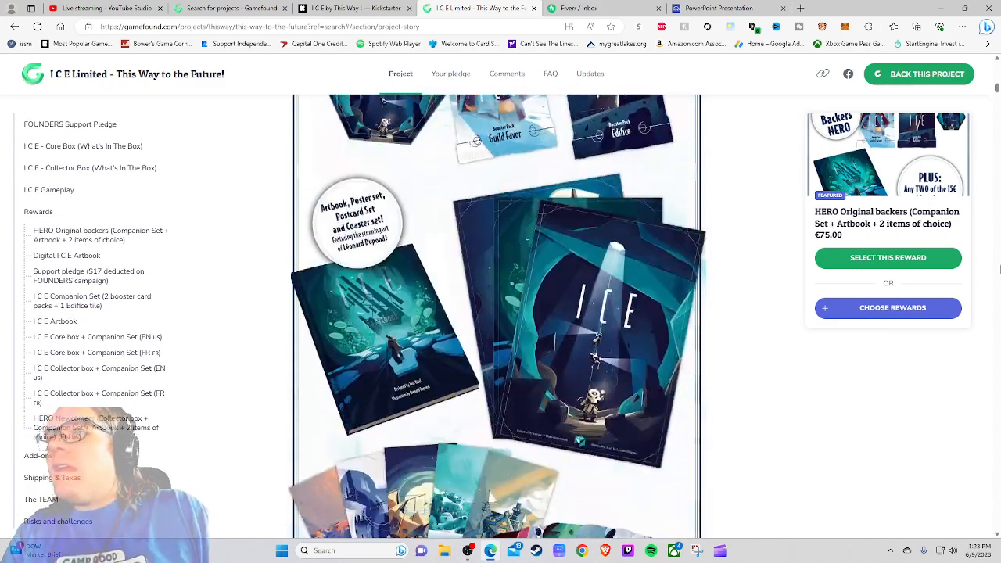
{"action": "scroll", "coordinate": [496, 313], "scroll_direction": "down", "scroll_amount": 5}
{"action": "scroll", "coordinate": [497, 313], "scroll_direction": "down", "scroll_amount": 5}
{"action": "scroll", "coordinate": [497, 313], "scroll_direction": "down", "scroll_amount": 5}
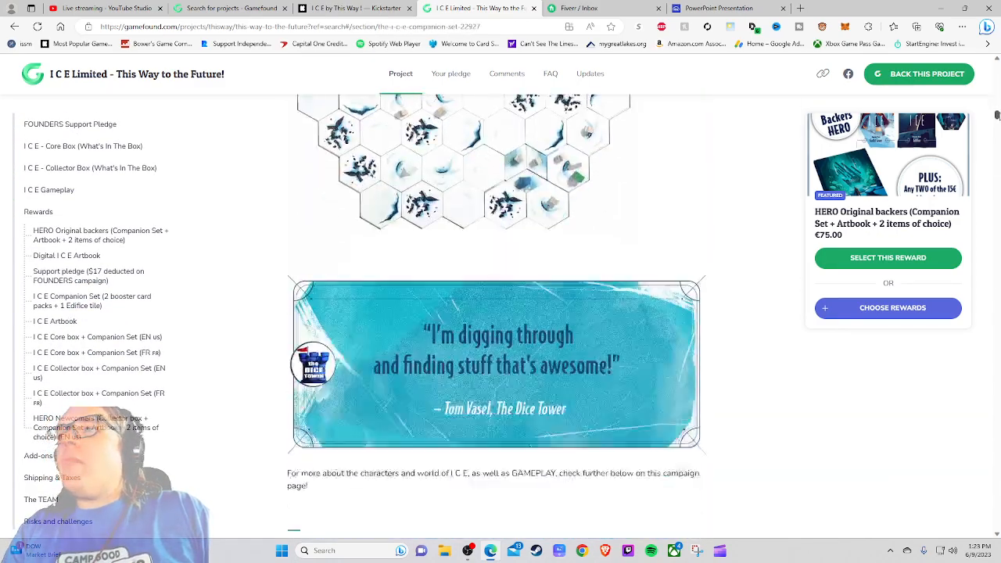
{"action": "scroll", "coordinate": [497, 313], "scroll_direction": "down", "scroll_amount": 5}
{"action": "scroll", "coordinate": [496, 313], "scroll_direction": "down", "scroll_amount": 5}
{"action": "scroll", "coordinate": [497, 313], "scroll_direction": "down", "scroll_amount": 5}
{"action": "scroll", "coordinate": [497, 313], "scroll_direction": "down", "scroll_amount": 5}
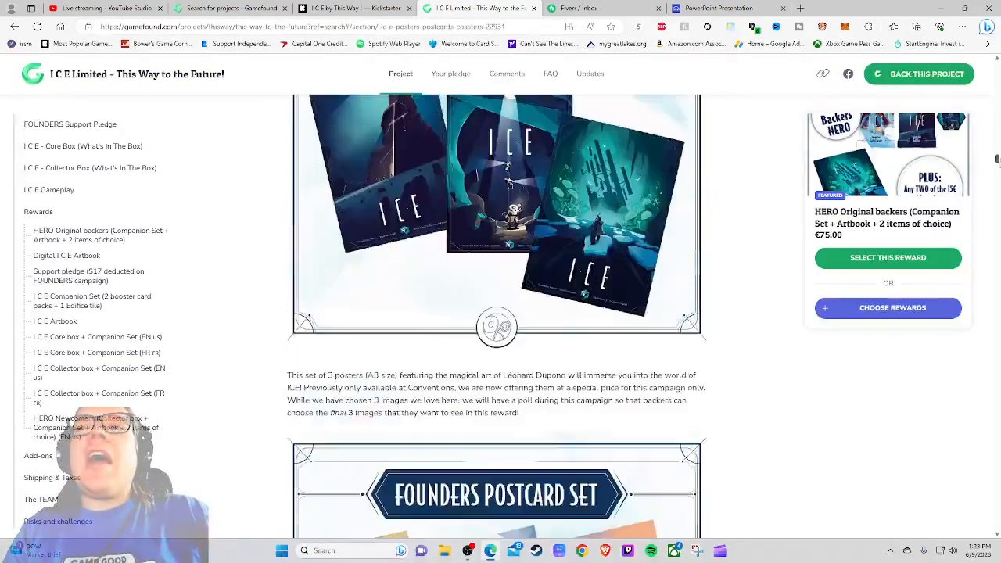
{"action": "scroll", "coordinate": [497, 312], "scroll_direction": "down", "scroll_amount": 5}
{"action": "scroll", "coordinate": [496, 313], "scroll_direction": "down", "scroll_amount": 5}
{"action": "scroll", "coordinate": [497, 313], "scroll_direction": "down", "scroll_amount": 5}
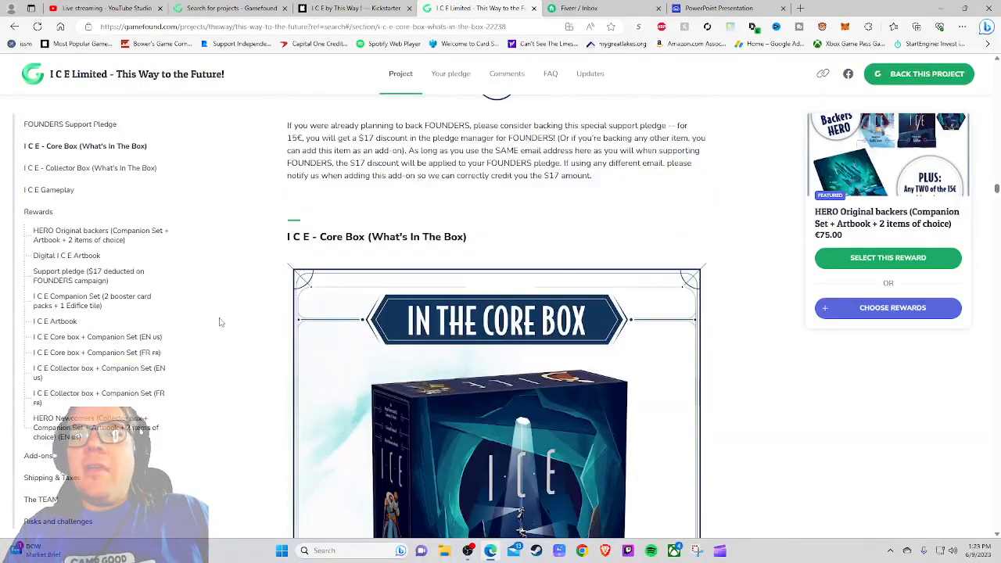
- Jump to the €115 I C E Core box + Companion Set (EN us) reward card
{"action": "left_click", "coordinate": [100, 336]}
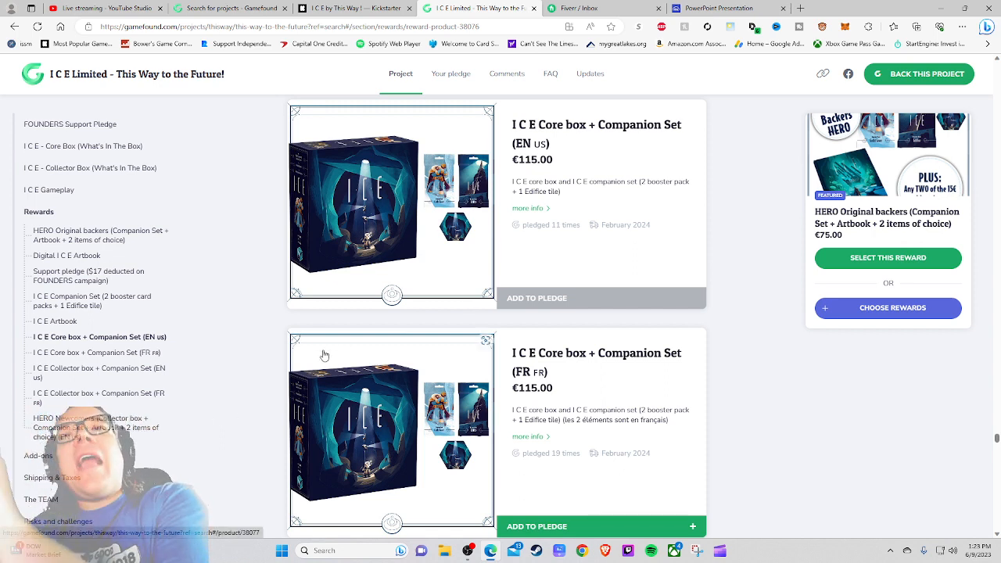
{"action": "scroll", "coordinate": [279, 321], "scroll_direction": "up", "scroll_amount": 3}
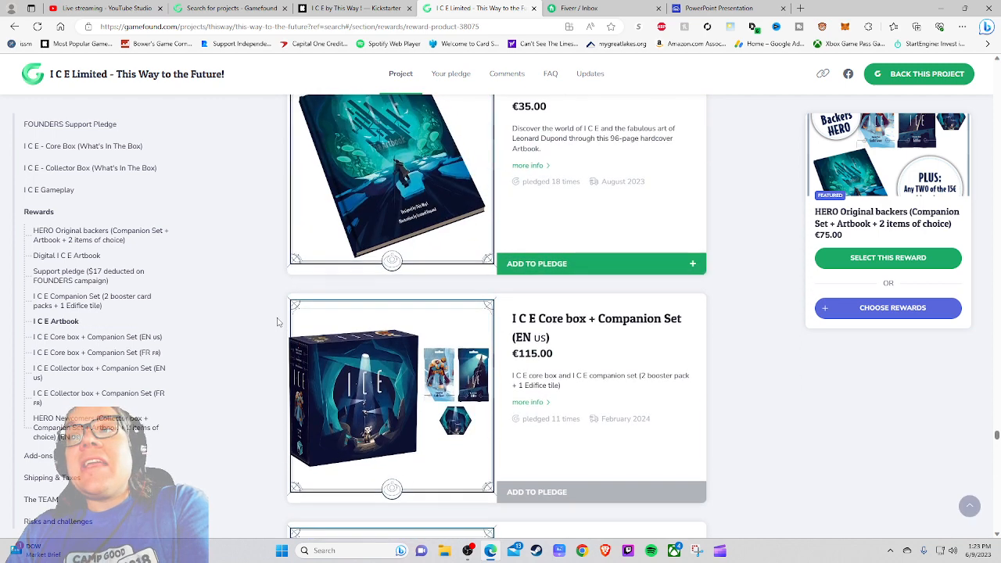
{"action": "scroll", "coordinate": [452, 327], "scroll_direction": "up", "scroll_amount": 3}
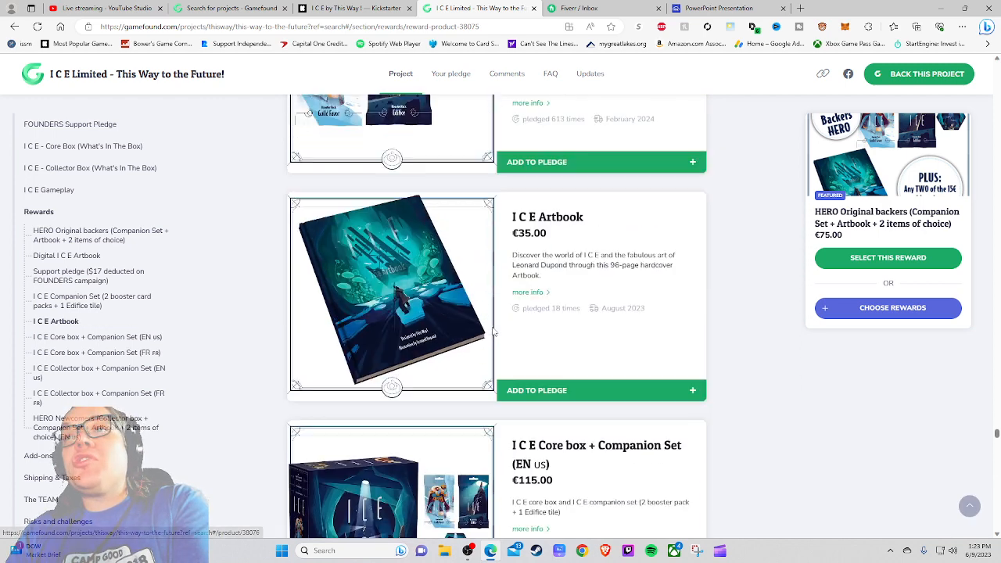
{"action": "scroll", "coordinate": [444, 354], "scroll_direction": "up", "scroll_amount": 3}
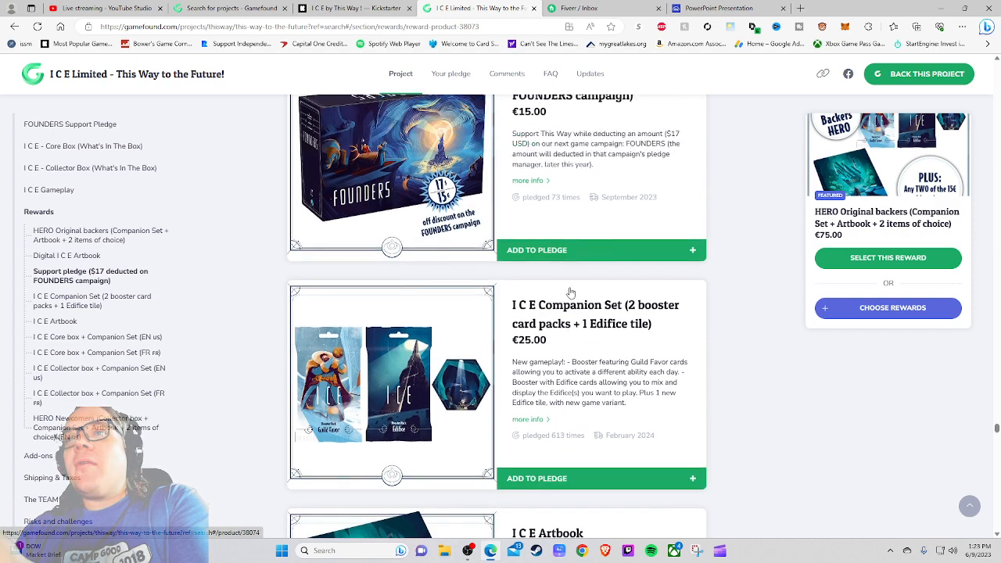
{"action": "scroll", "coordinate": [570, 291], "scroll_direction": "up", "scroll_amount": 5}
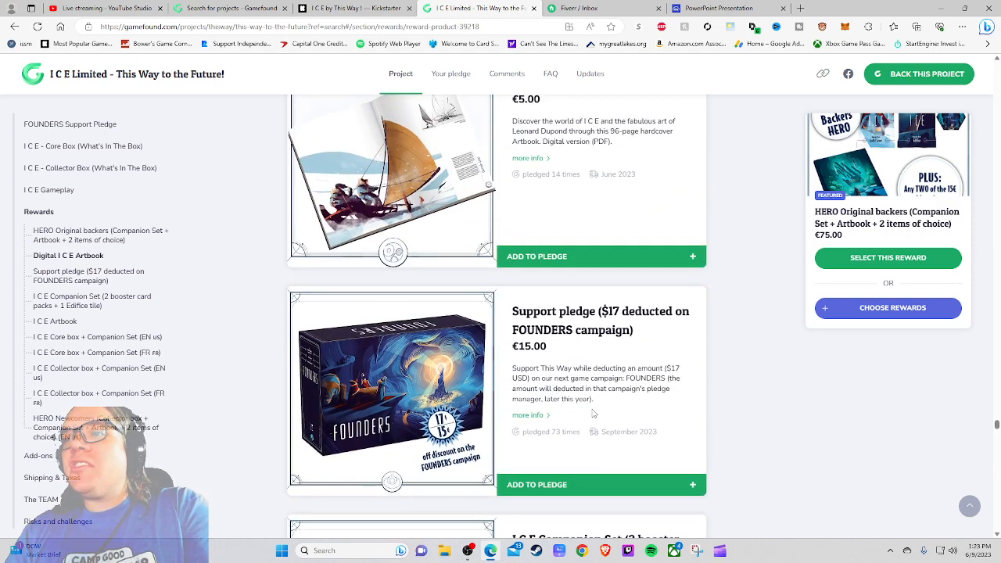
{"action": "scroll", "coordinate": [568, 386], "scroll_direction": "down", "scroll_amount": 3}
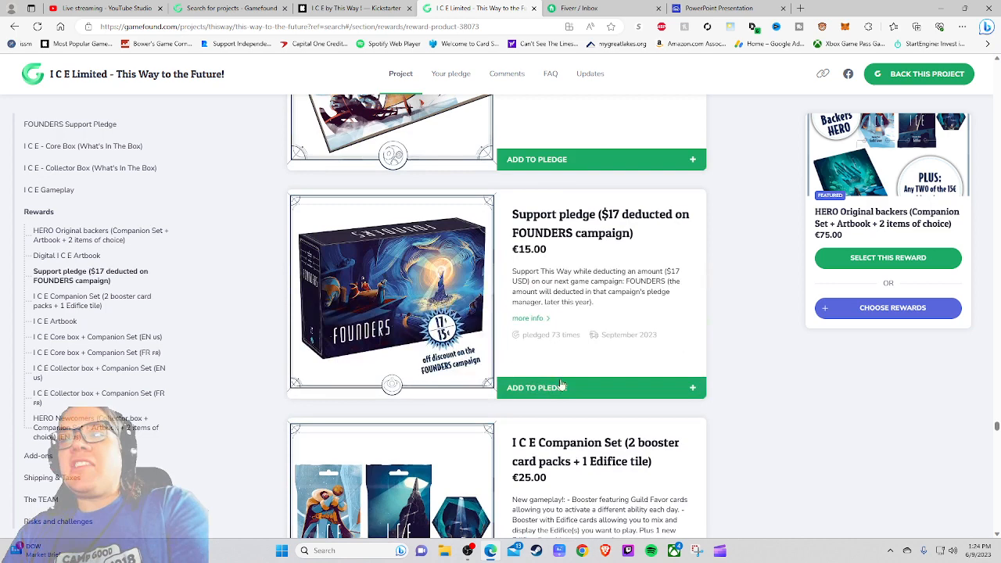
{"action": "scroll", "coordinate": [559, 384], "scroll_direction": "down", "scroll_amount": 2}
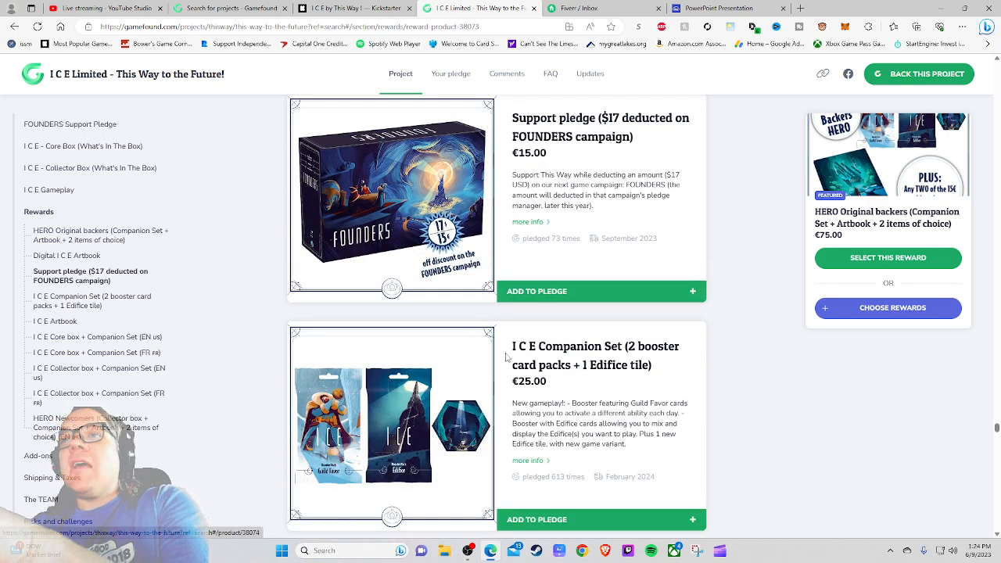
{"action": "scroll", "coordinate": [507, 442], "scroll_direction": "up", "scroll_amount": 3}
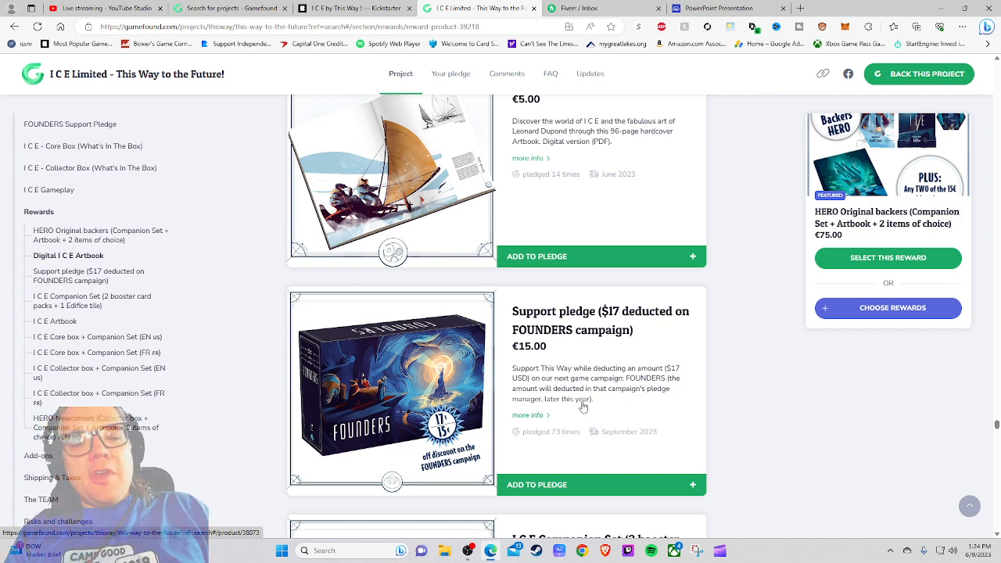
{"action": "scroll", "coordinate": [583, 405], "scroll_direction": "down", "scroll_amount": 4}
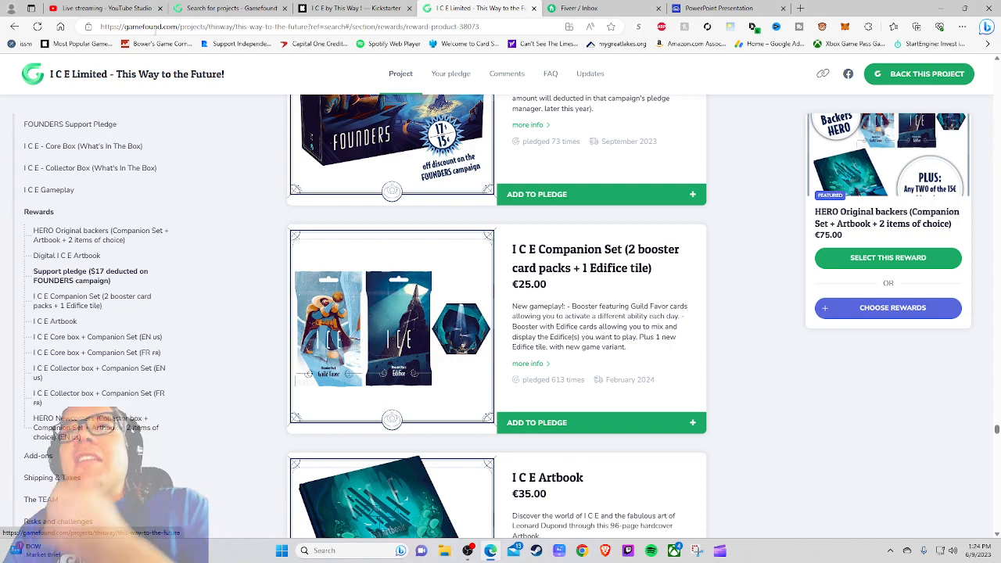
- Return to Gamefound's project search results listing 408 crowdfunding and late-pledge projects
{"action": "left_click", "coordinate": [227, 8]}
{"action": "scroll", "coordinate": [329, 350], "scroll_direction": "up", "scroll_amount": 4}
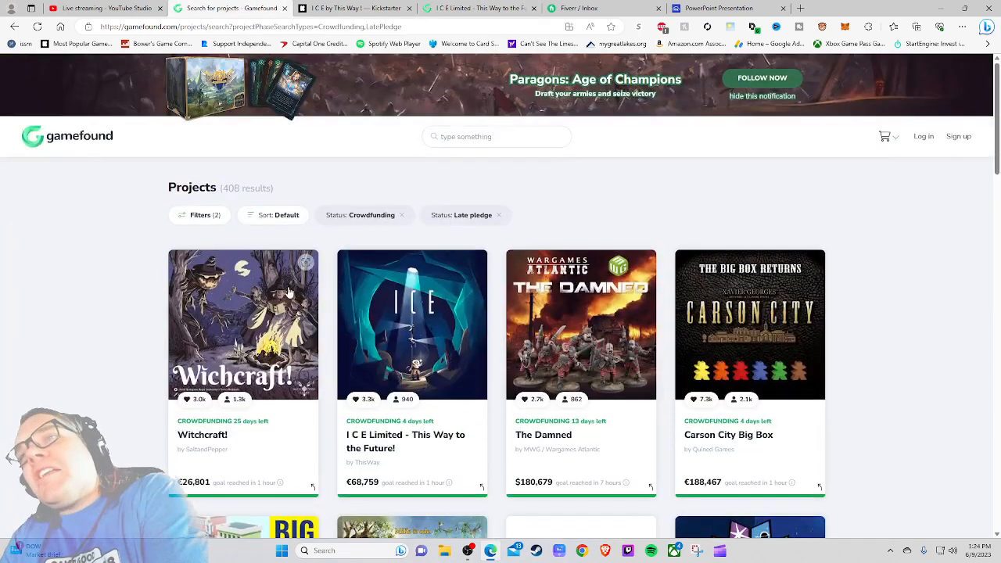
- Visit the Gamefound homepage's Featured section and the Kickstarter page, then return to I C E Limited at its top
{"action": "left_click", "coordinate": [67, 135]}
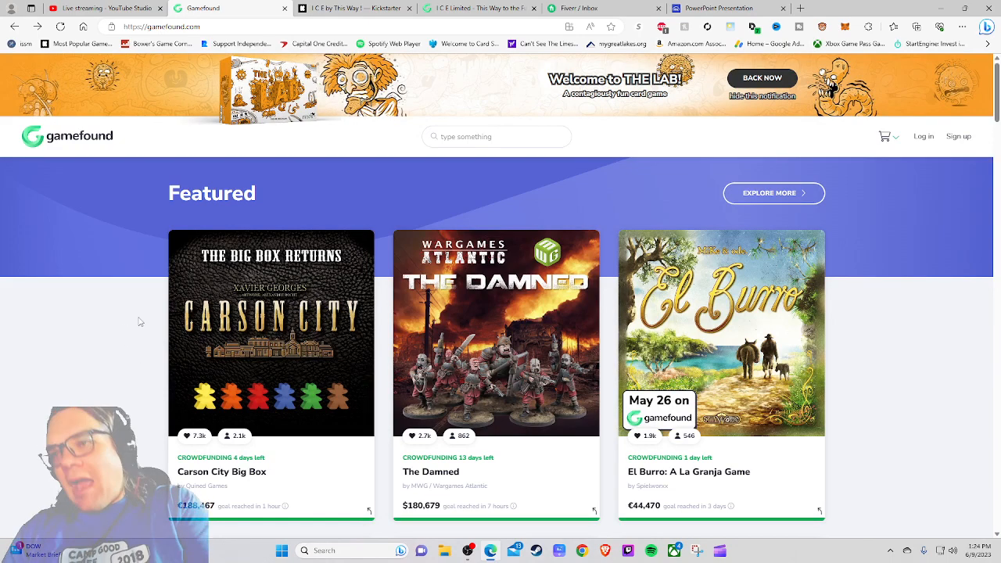
{"action": "scroll", "coordinate": [139, 321], "scroll_direction": "down", "scroll_amount": 3}
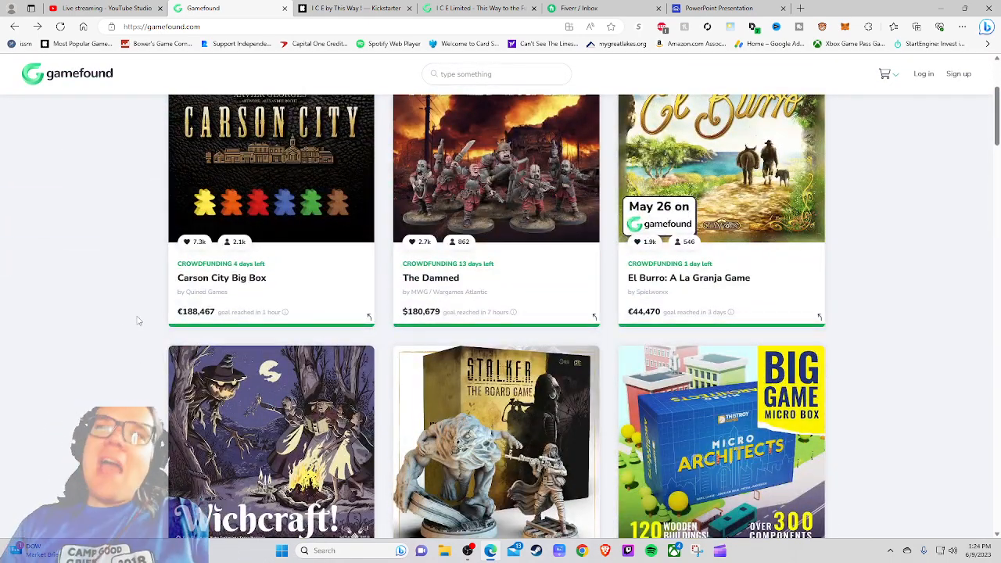
{"action": "scroll", "coordinate": [139, 322], "scroll_direction": "up", "scroll_amount": 5}
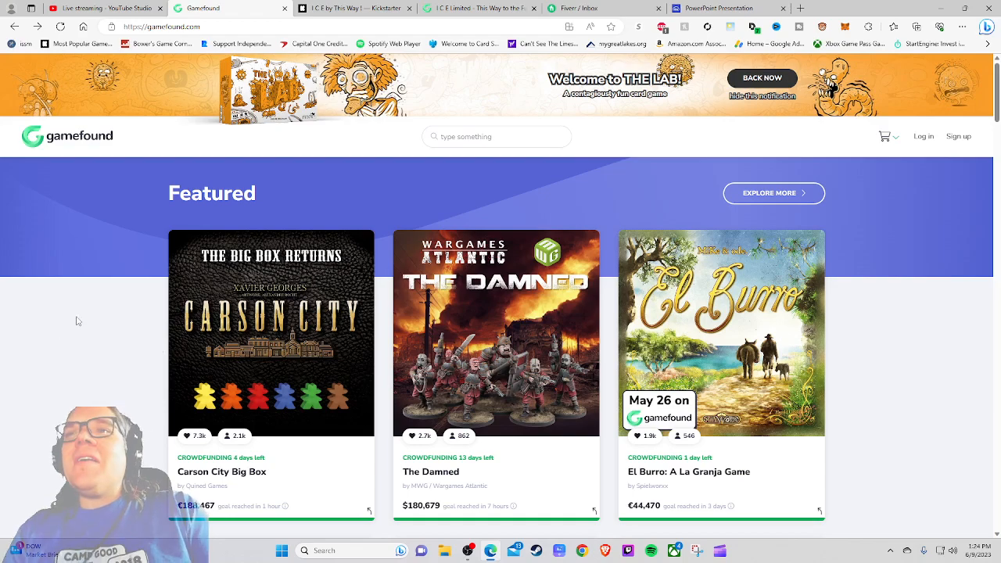
{"action": "scroll", "coordinate": [77, 321], "scroll_direction": "down", "scroll_amount": 3}
{"action": "scroll", "coordinate": [82, 309], "scroll_direction": "down", "scroll_amount": 2}
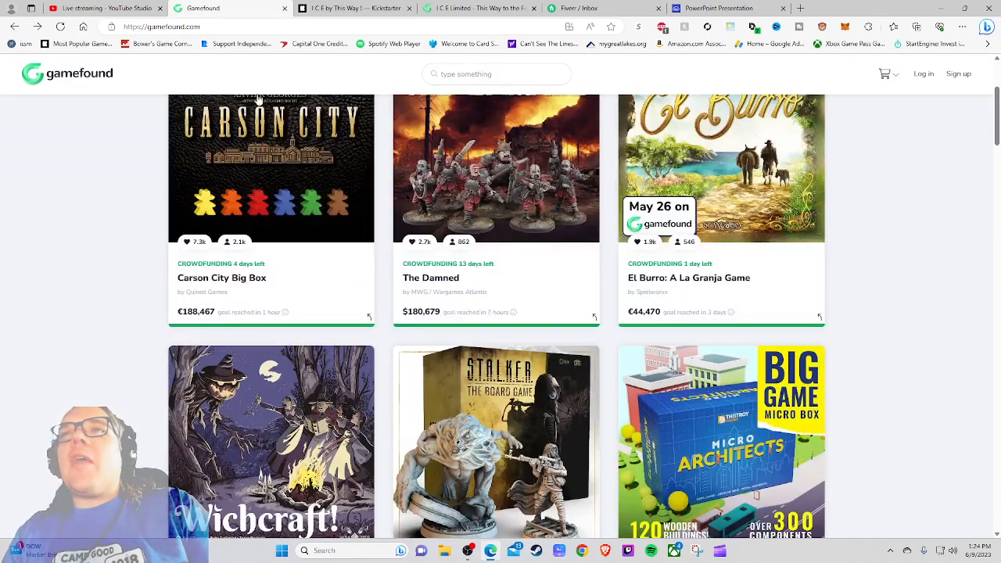
{"action": "left_click", "coordinate": [352, 8]}
{"action": "scroll", "coordinate": [401, 147], "scroll_direction": "up", "scroll_amount": 5}
{"action": "scroll", "coordinate": [405, 168], "scroll_direction": "up", "scroll_amount": 2}
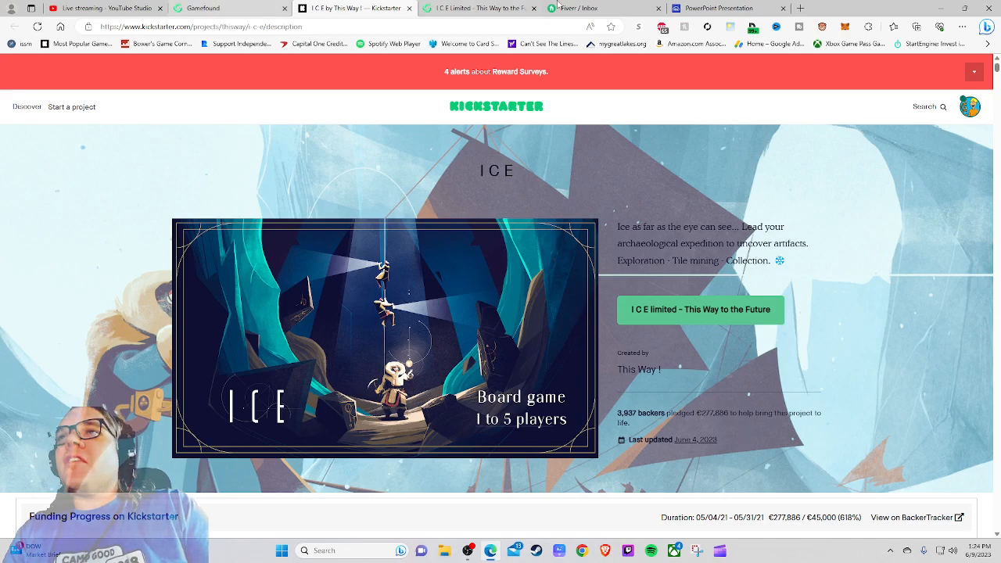
{"action": "left_click", "coordinate": [558, 8]}
{"action": "left_click", "coordinate": [477, 7]}
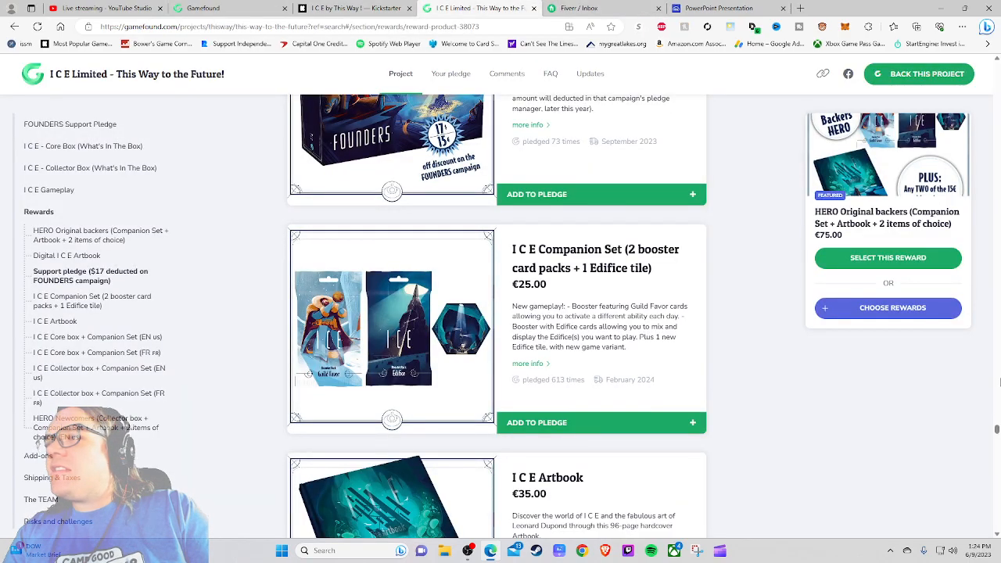
{"action": "left_click_drag", "start_coordinate": [998, 439], "coordinate": [998, 62]}
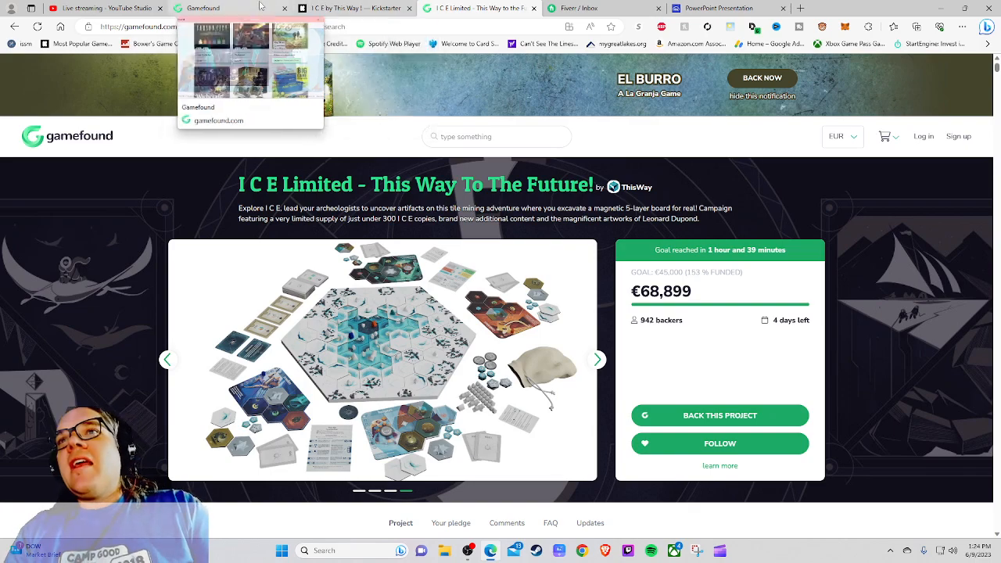
- Go to the Gamefound homepage to browse its Featured and Active project sections
{"action": "left_click", "coordinate": [260, 6]}
{"action": "scroll", "coordinate": [435, 269], "scroll_direction": "up", "scroll_amount": 3}
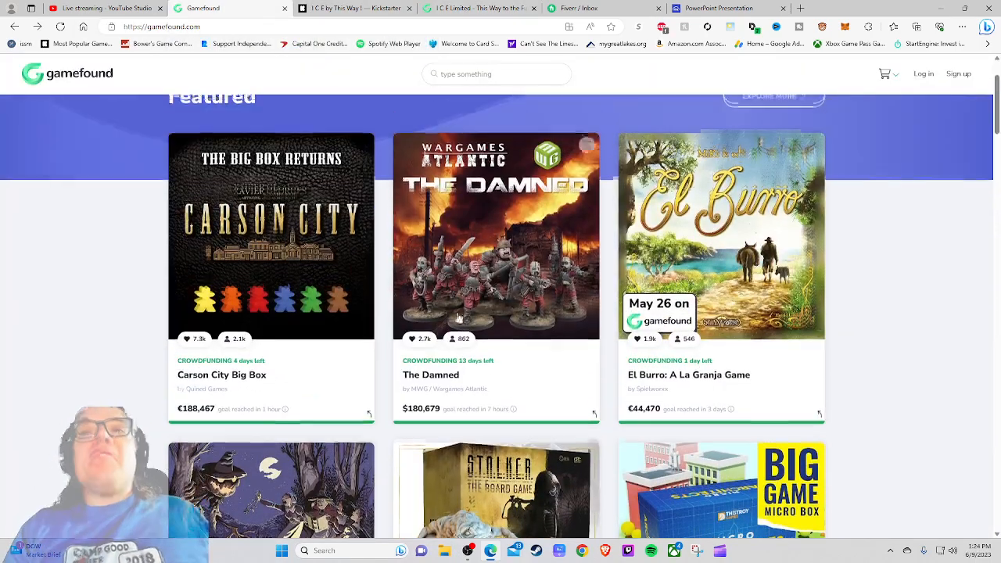
{"action": "scroll", "coordinate": [403, 335], "scroll_direction": "down", "scroll_amount": 2}
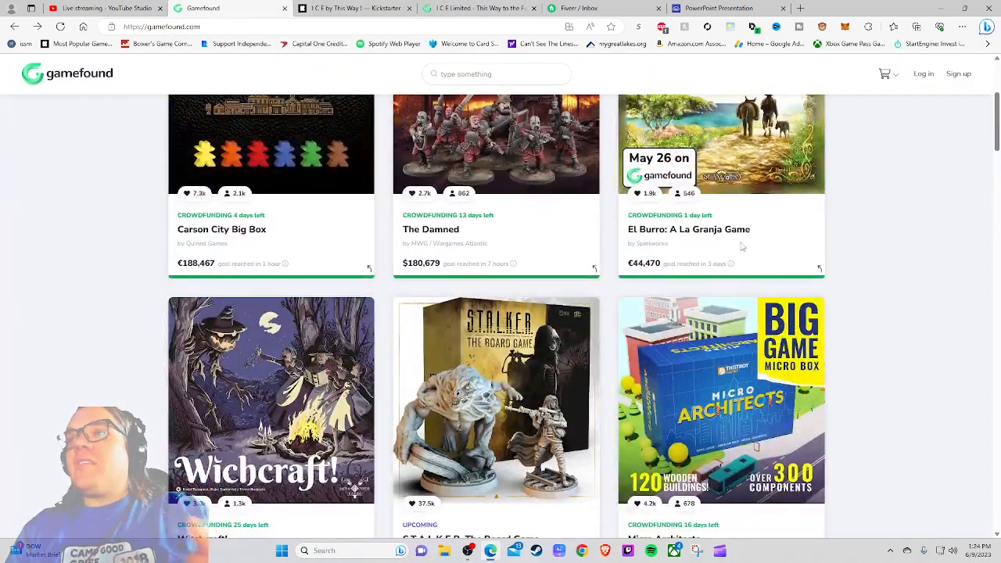
{"action": "scroll", "coordinate": [744, 238], "scroll_direction": "down", "scroll_amount": 2}
{"action": "scroll", "coordinate": [469, 312], "scroll_direction": "down", "scroll_amount": 1}
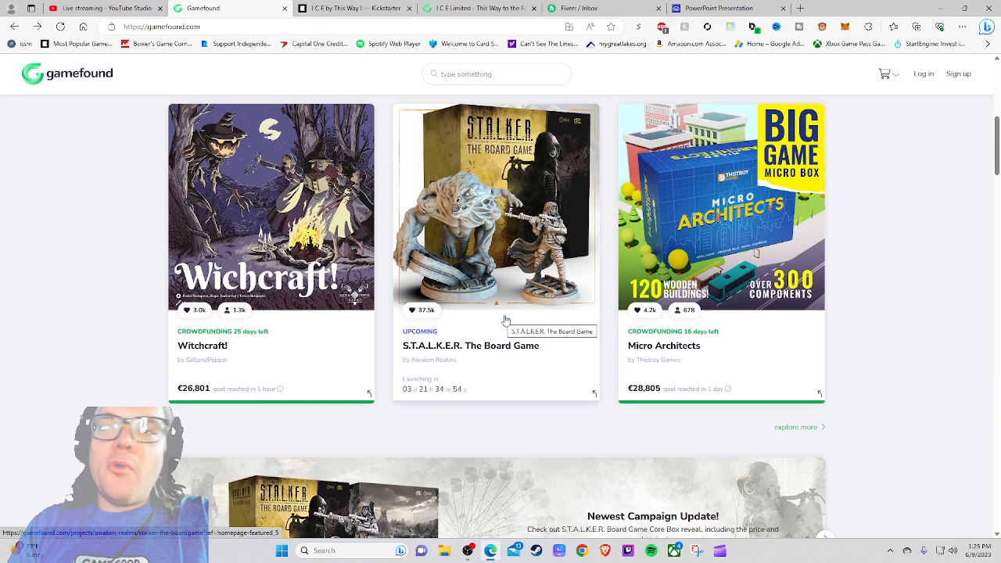
{"action": "scroll", "coordinate": [508, 313], "scroll_direction": "down", "scroll_amount": 1}
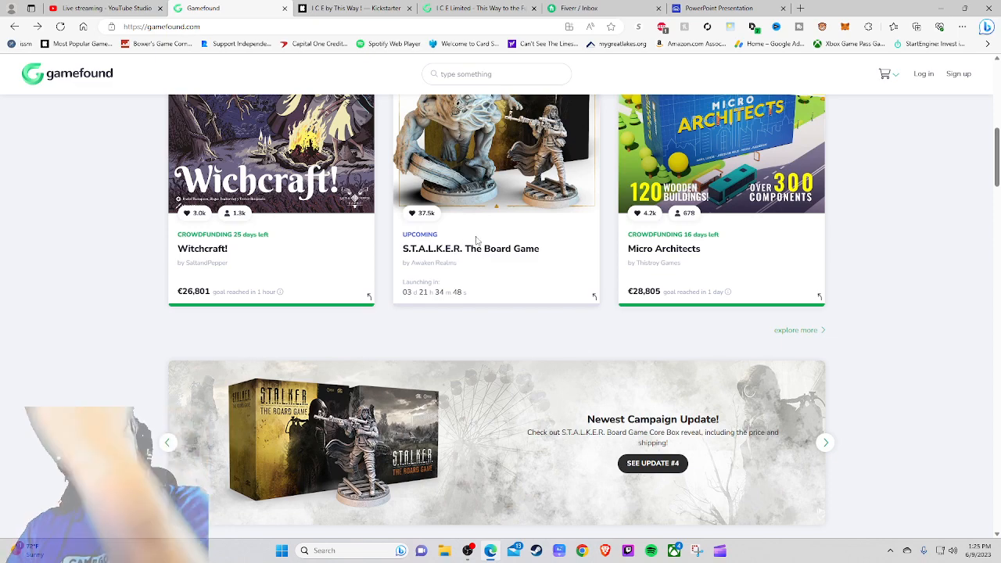
{"action": "scroll", "coordinate": [480, 235], "scroll_direction": "down", "scroll_amount": 3}
{"action": "scroll", "coordinate": [469, 250], "scroll_direction": "down", "scroll_amount": 3}
{"action": "scroll", "coordinate": [462, 263], "scroll_direction": "down", "scroll_amount": 3}
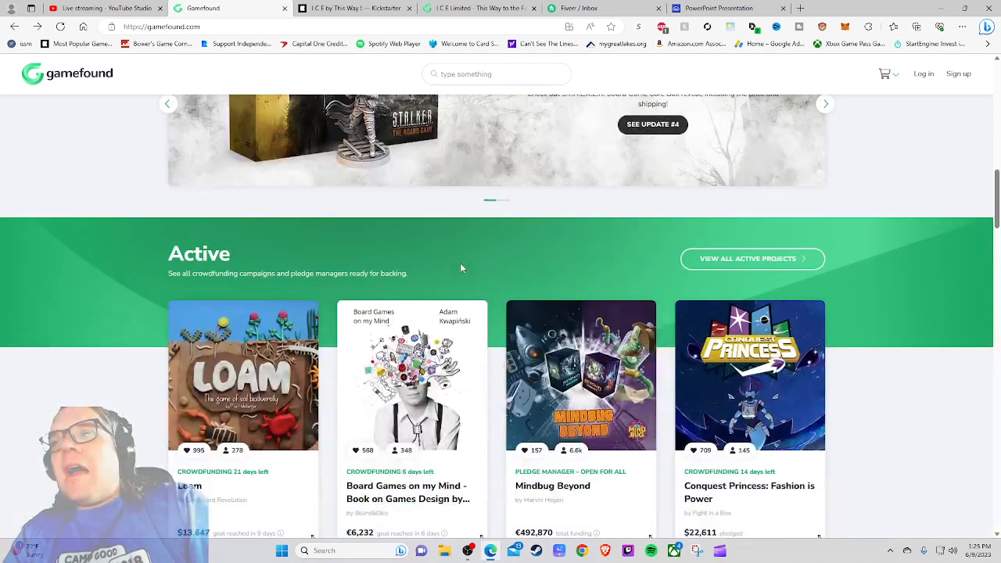
{"action": "scroll", "coordinate": [462, 266], "scroll_direction": "down", "scroll_amount": 2}
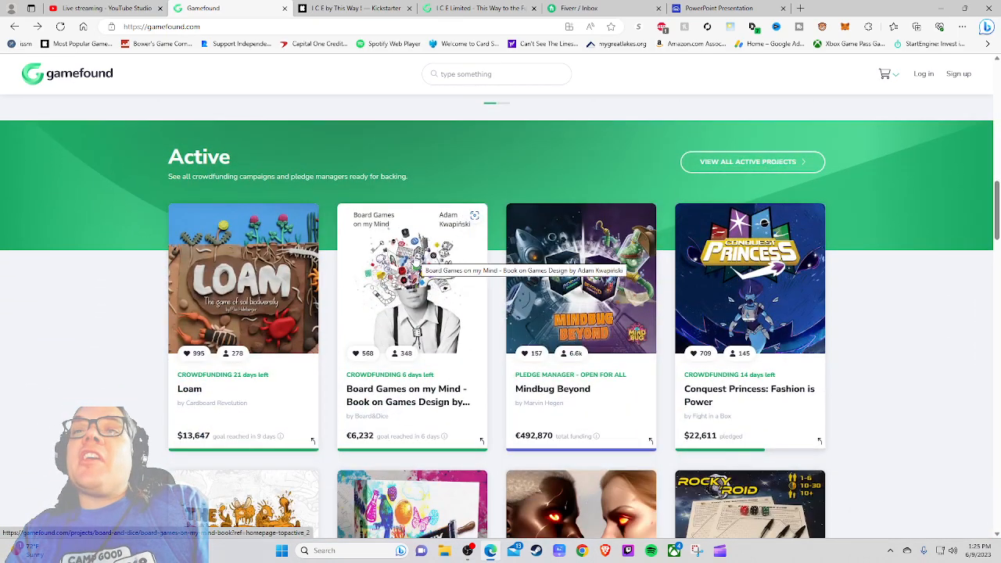
{"action": "scroll", "coordinate": [414, 265], "scroll_direction": "down", "scroll_amount": 2}
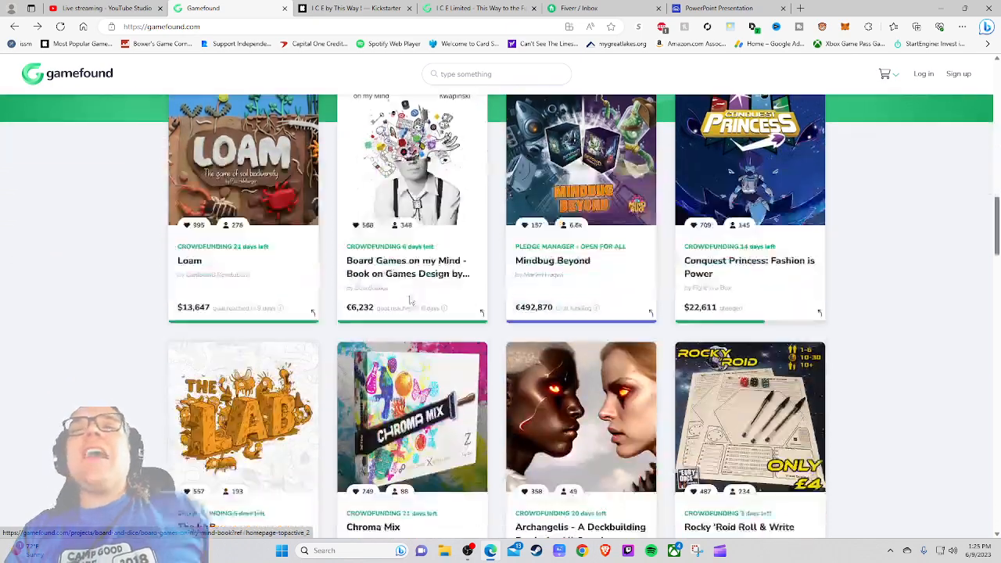
{"action": "scroll", "coordinate": [411, 274], "scroll_direction": "down", "scroll_amount": 1}
{"action": "scroll", "coordinate": [411, 281], "scroll_direction": "down", "scroll_amount": 1}
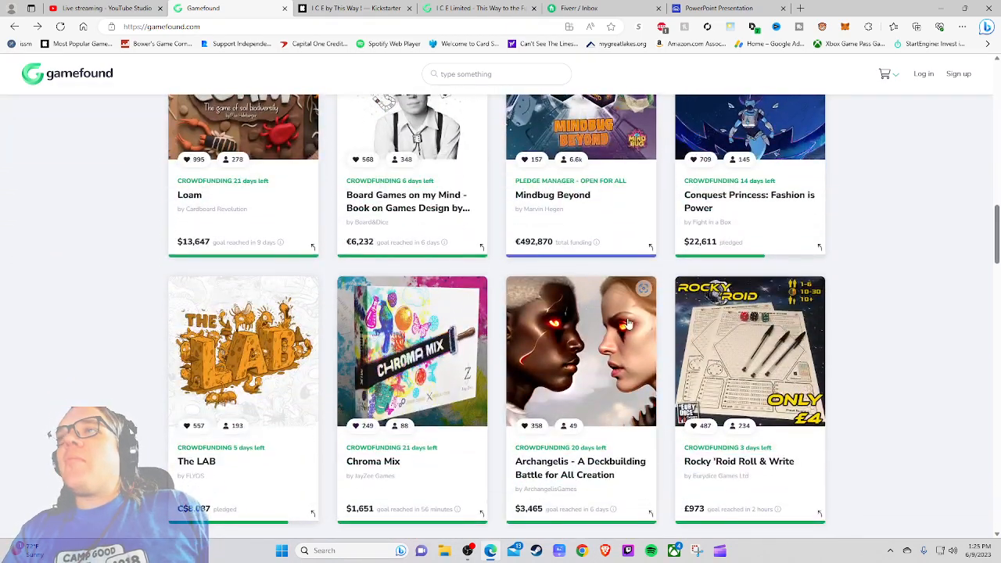
{"action": "scroll", "coordinate": [548, 250], "scroll_direction": "up", "scroll_amount": 1}
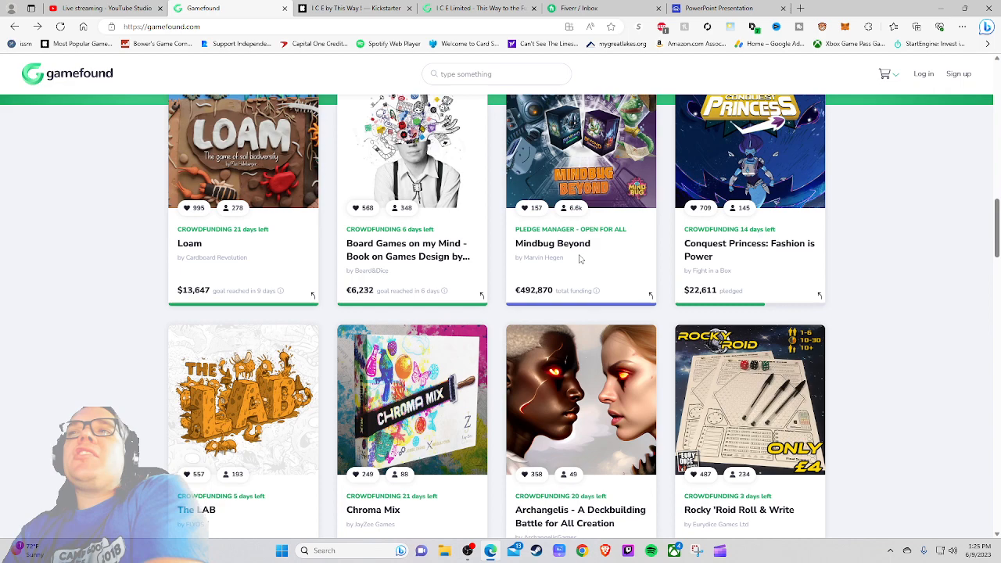
{"action": "scroll", "coordinate": [579, 258], "scroll_direction": "down", "scroll_amount": 3}
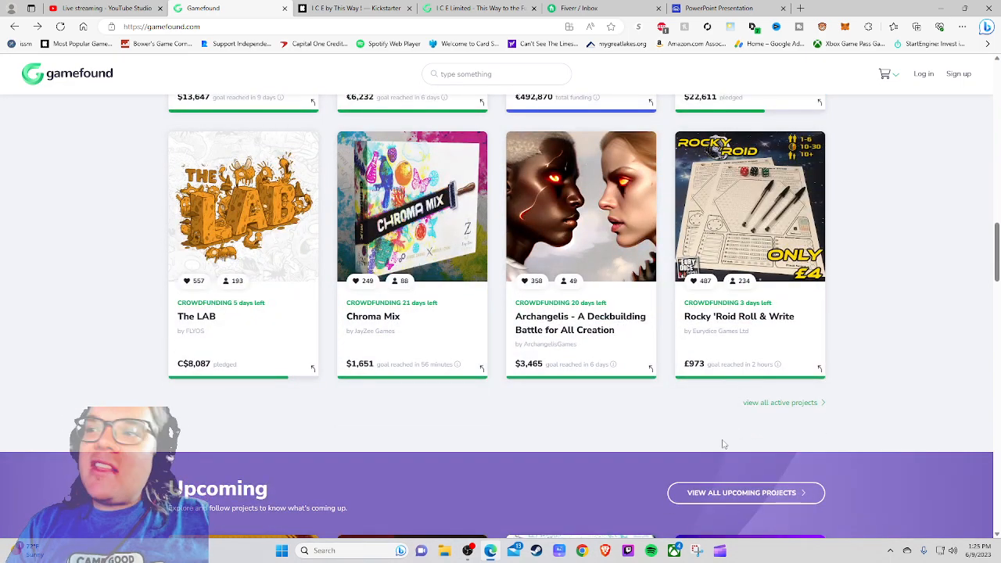
- View the full list of active projects, then bring the OBS Studio window to the front
{"action": "left_click", "coordinate": [798, 405]}
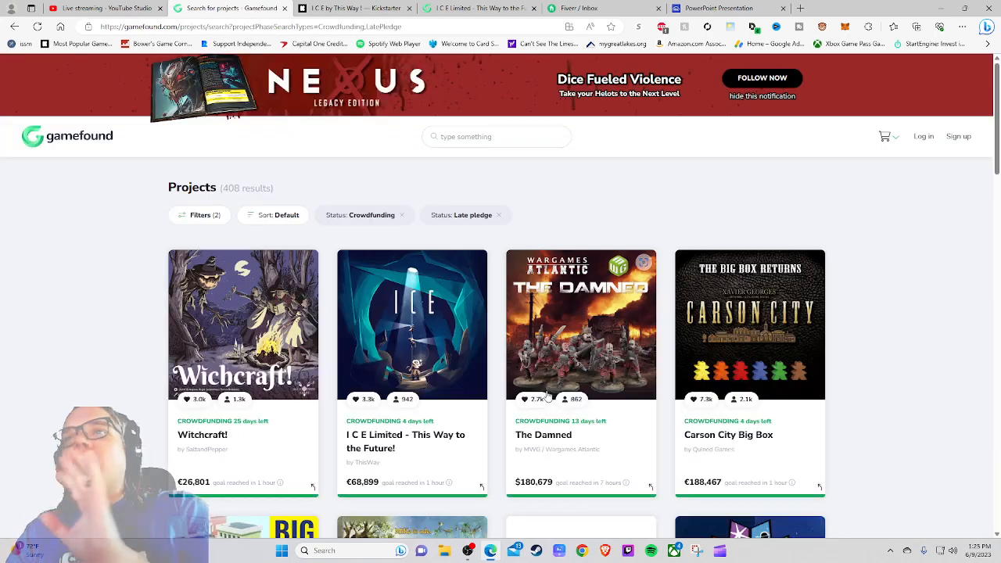
{"action": "scroll", "coordinate": [436, 332], "scroll_direction": "down", "scroll_amount": 3}
{"action": "scroll", "coordinate": [439, 332], "scroll_direction": "down", "scroll_amount": 1}
{"action": "scroll", "coordinate": [438, 332], "scroll_direction": "down", "scroll_amount": 5}
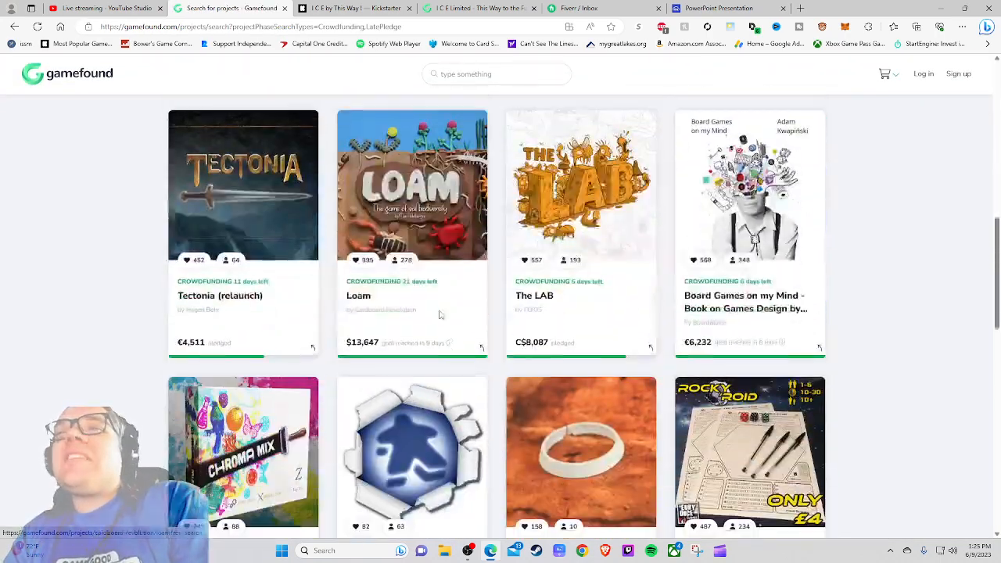
{"action": "scroll", "coordinate": [439, 312], "scroll_direction": "down", "scroll_amount": 3}
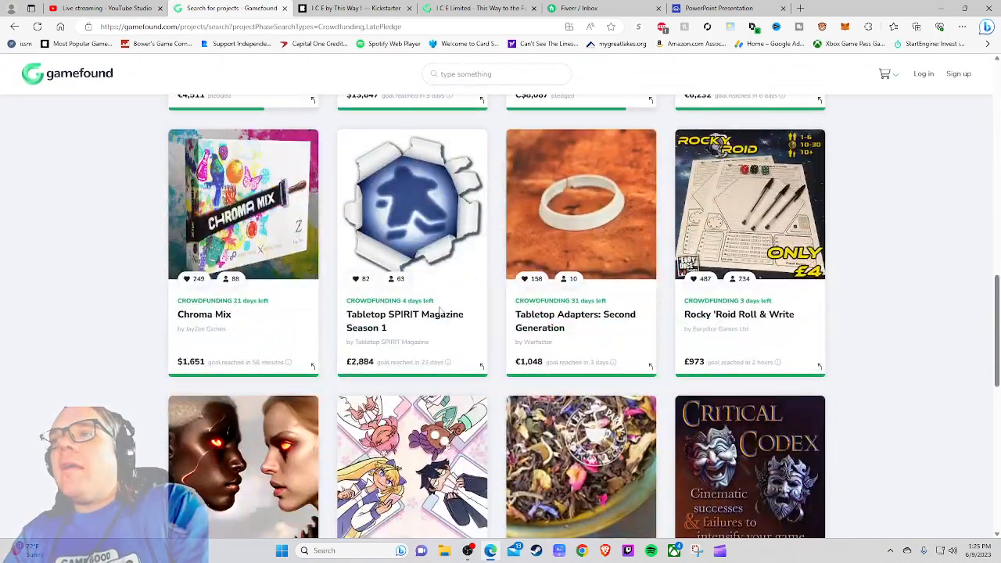
{"action": "scroll", "coordinate": [439, 312], "scroll_direction": "up", "scroll_amount": 5}
{"action": "scroll", "coordinate": [439, 312], "scroll_direction": "up", "scroll_amount": 3}
{"action": "scroll", "coordinate": [439, 312], "scroll_direction": "up", "scroll_amount": 5}
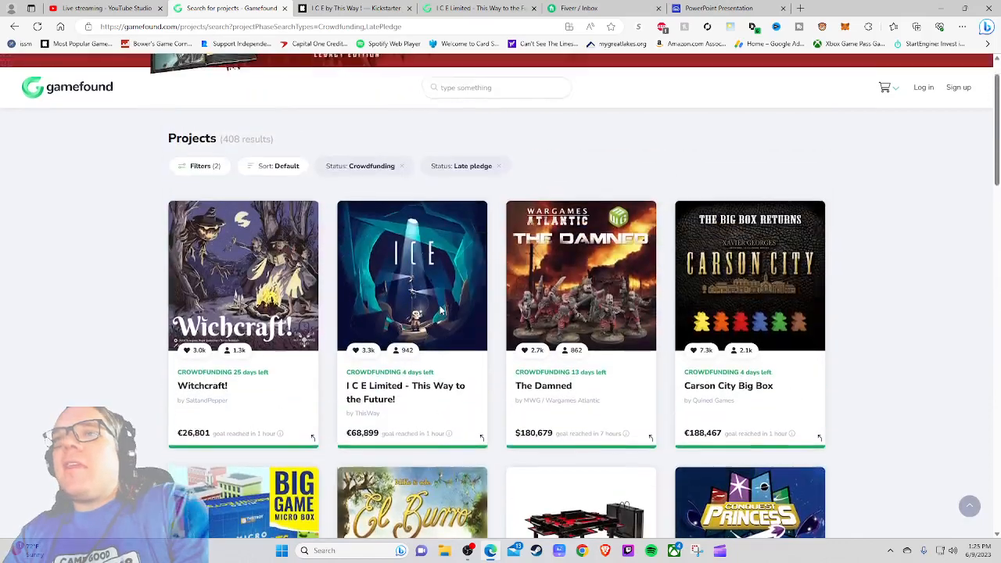
{"action": "scroll", "coordinate": [439, 313], "scroll_direction": "up", "scroll_amount": 3}
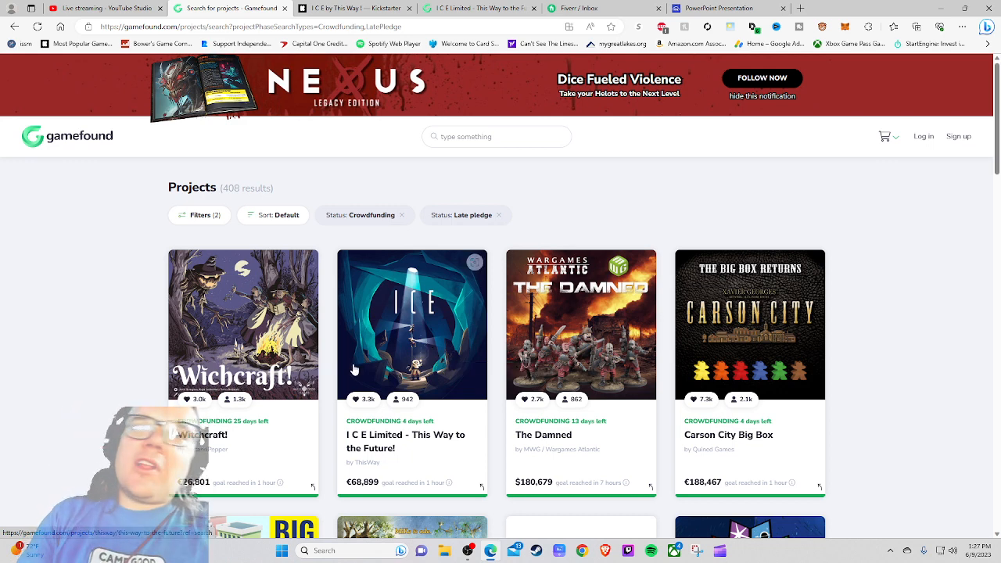
{"action": "left_click", "coordinate": [445, 551]}
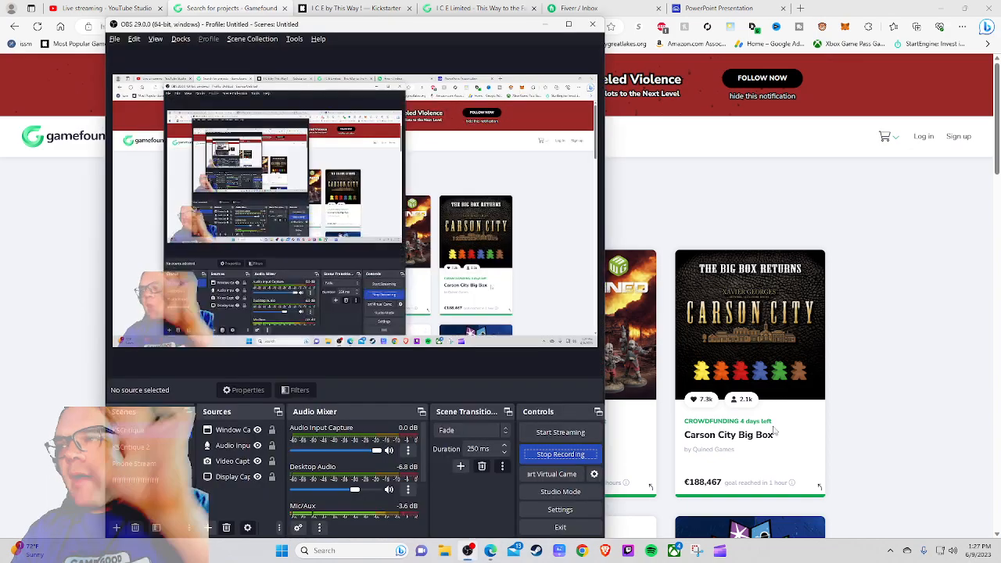